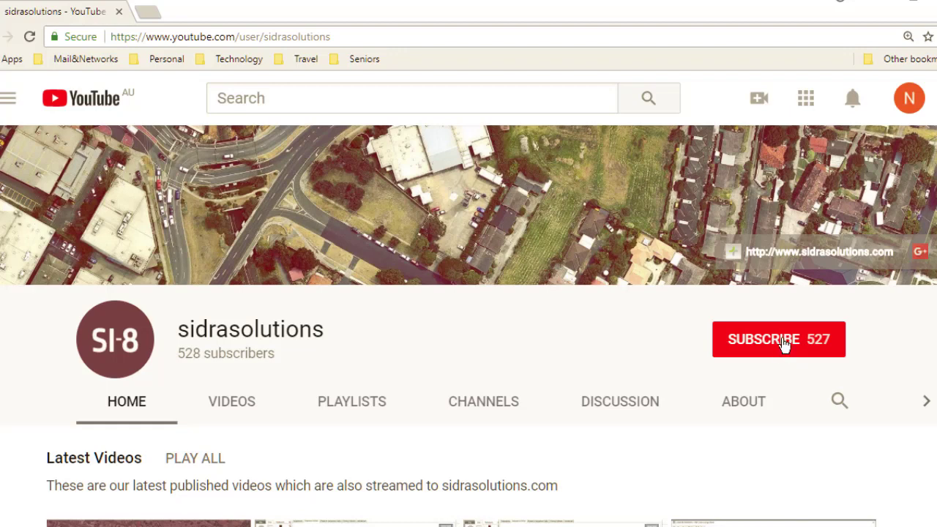
Step: Subscribe to the sidrasolutions YouTube channel and turn on its notification bell
{"action": "left_click", "coordinate": [783, 342]}
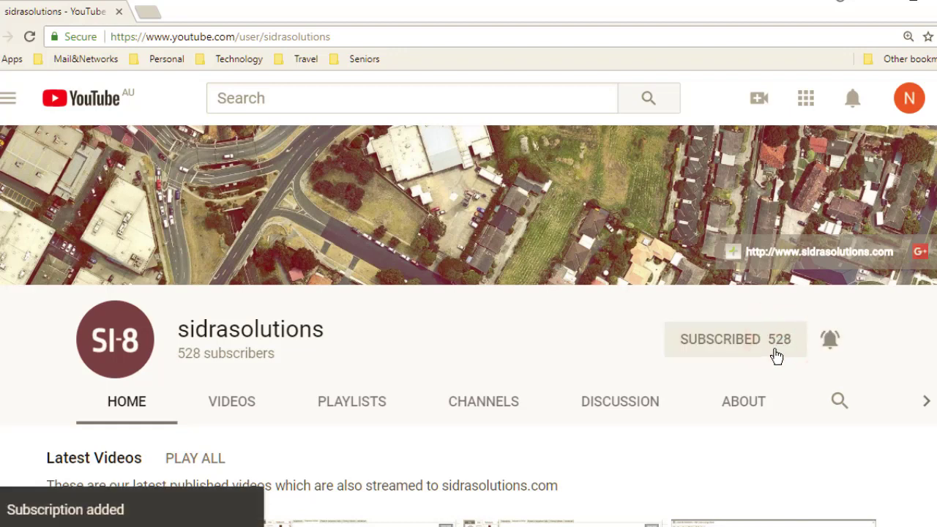
{"action": "left_click", "coordinate": [831, 342]}
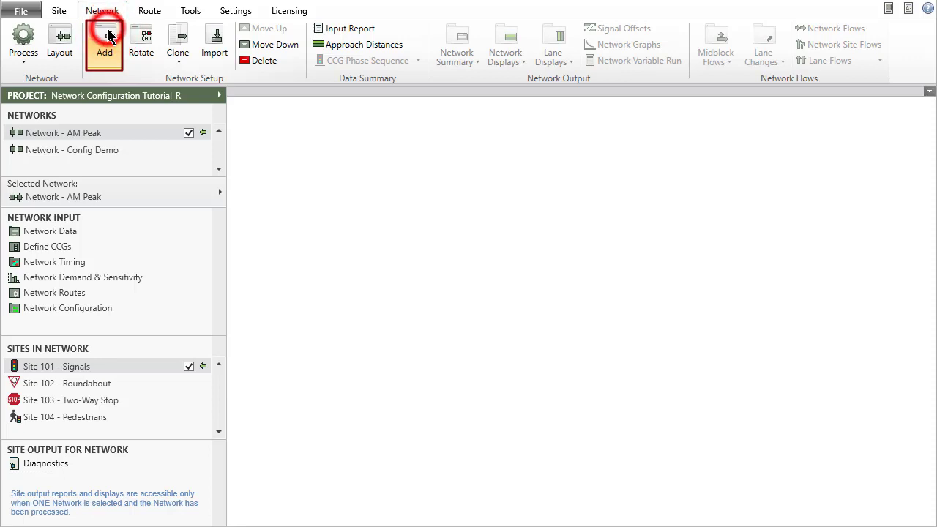
Step: Create Network1 and place Site 101 - Signals and Site 102 - Roundabout on its canvas
{"action": "left_click", "coordinate": [106, 36]}
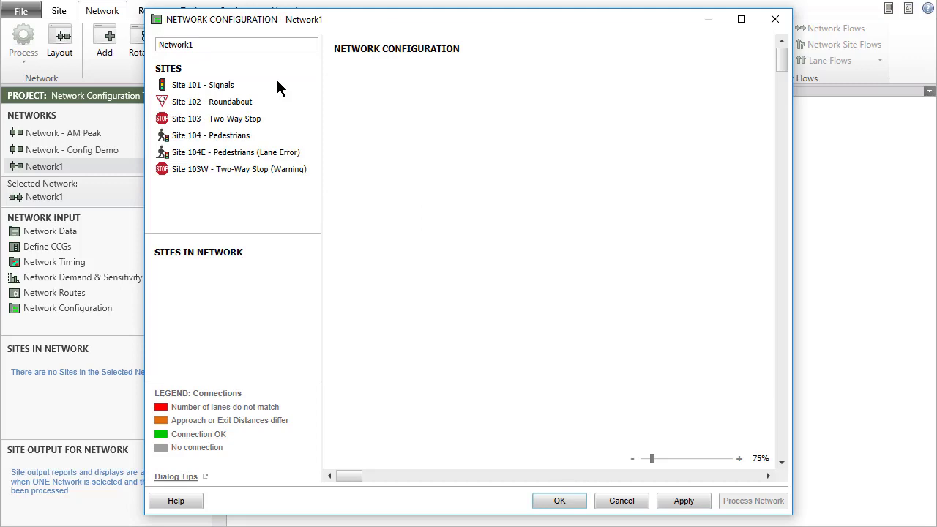
{"action": "left_click_drag", "start_coordinate": [277, 84], "coordinate": [681, 215]}
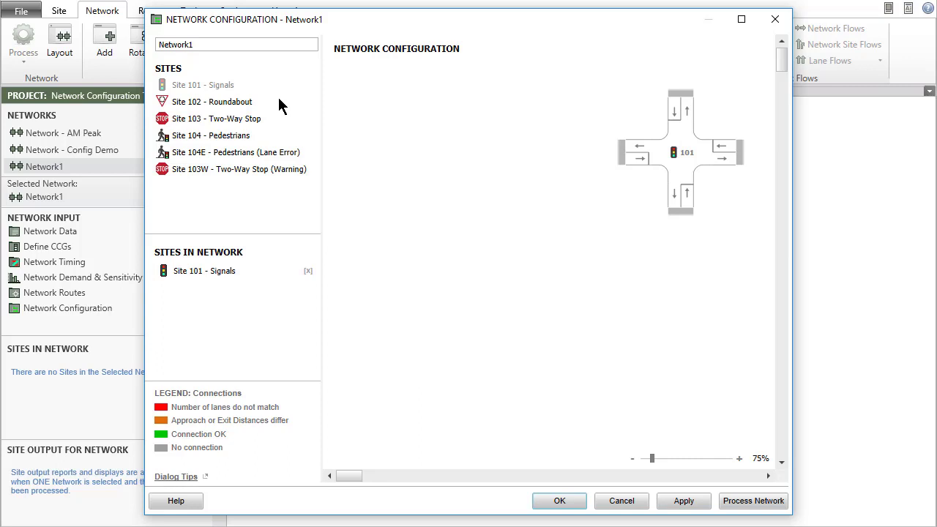
{"action": "left_click_drag", "start_coordinate": [278, 105], "coordinate": [536, 228]}
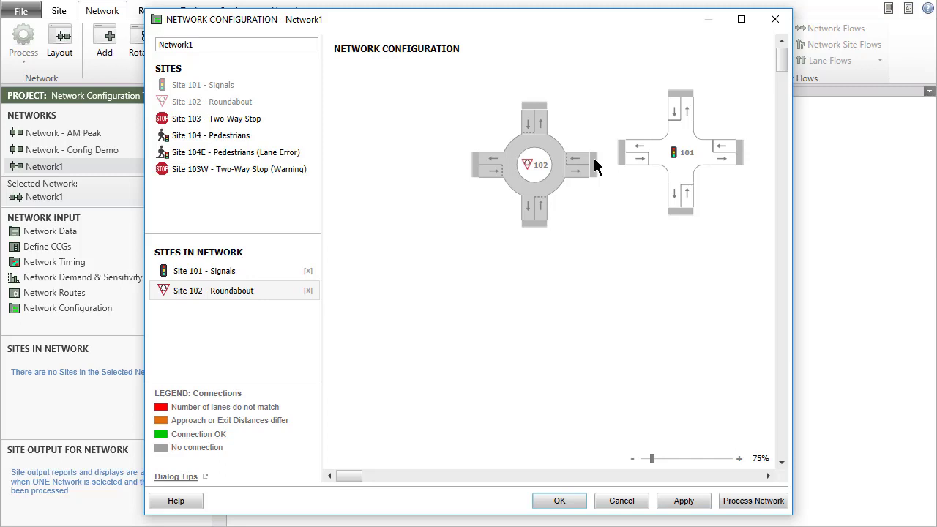
Step: Link the roundabout's east approach to Site 101, add Sites 103 and 104, and connect 101's south leg to 104
{"action": "left_click_drag", "start_coordinate": [594, 166], "coordinate": [625, 154]}
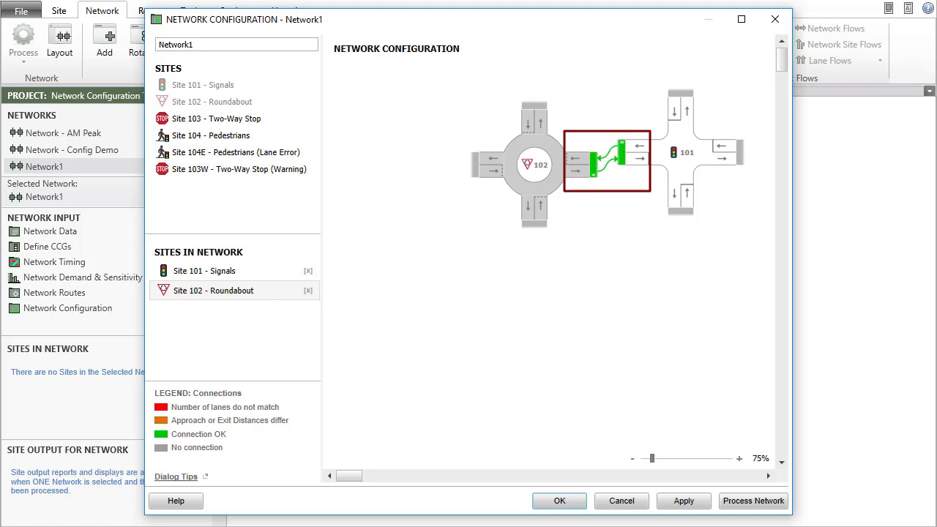
{"action": "mouse_move", "coordinate": [554, 168]}
{"action": "left_mouse_down"}
{"action": "mouse_move", "coordinate": [553, 152]}
{"action": "mouse_move", "coordinate": [554, 181]}
{"action": "mouse_move", "coordinate": [555, 169]}
{"action": "left_mouse_up"}
{"action": "left_click_drag", "start_coordinate": [285, 119], "coordinate": [402, 213]}
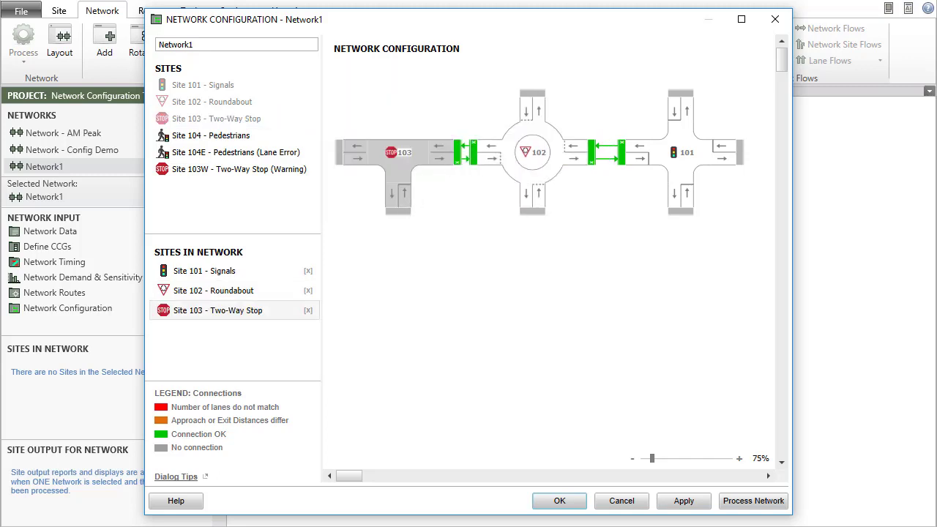
{"action": "left_click_drag", "start_coordinate": [275, 139], "coordinate": [626, 356]}
{"action": "left_click_drag", "start_coordinate": [685, 220], "coordinate": [677, 257]}
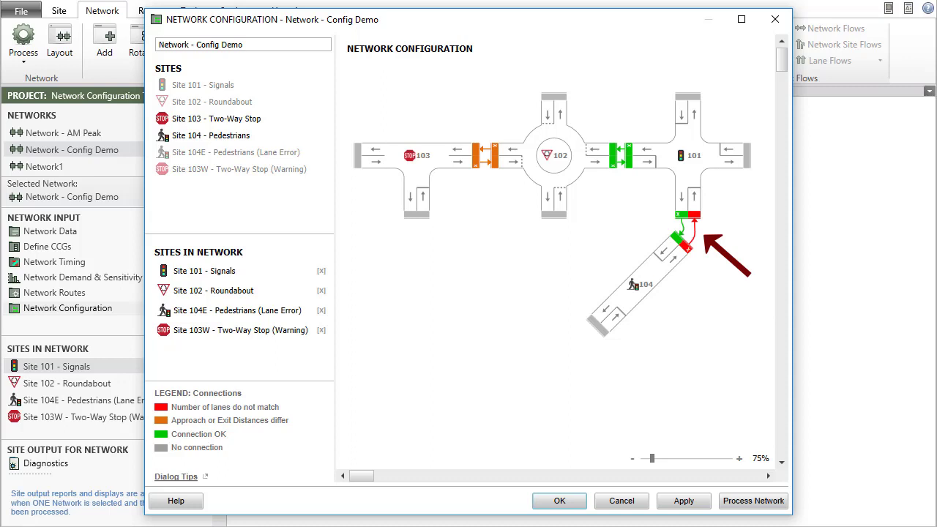
{"action": "mouse_move", "coordinate": [696, 223]}
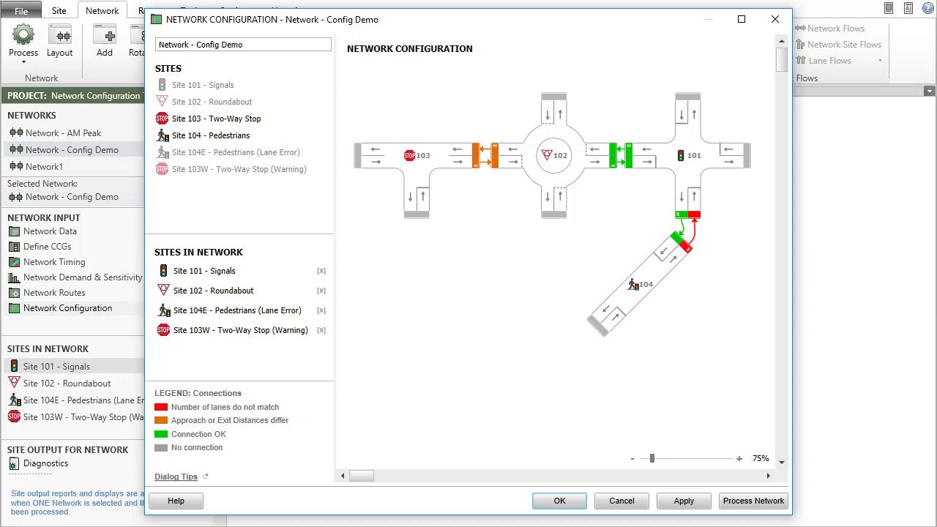
Step: Delete Exit Lane 3 from Site 104E's NorthEast approach, leaving two exit lanes, and save the geometry
{"action": "right_click", "coordinate": [654, 269]}
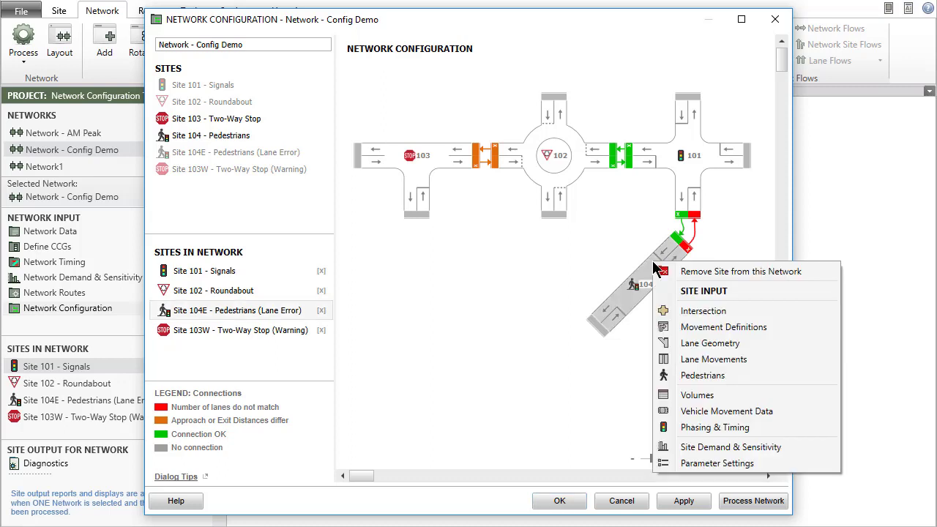
{"action": "left_click", "coordinate": [668, 341]}
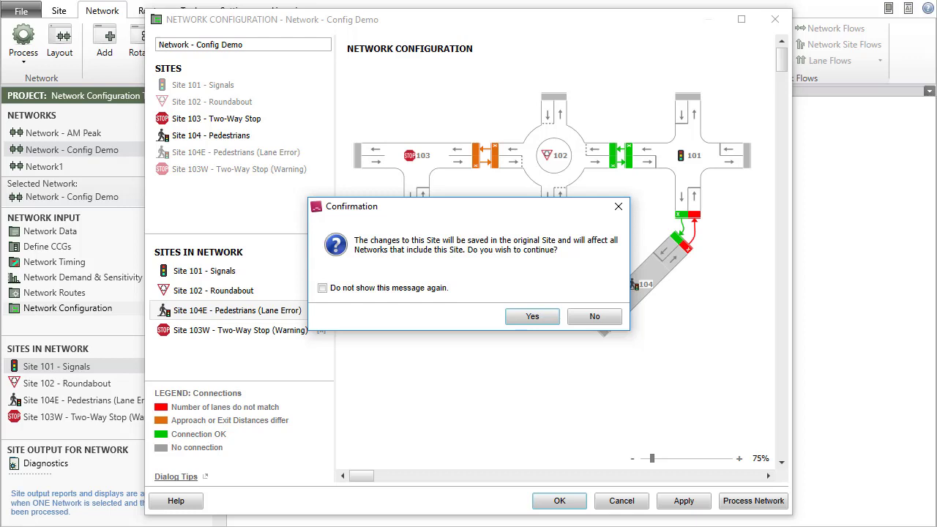
{"action": "left_click", "coordinate": [547, 323]}
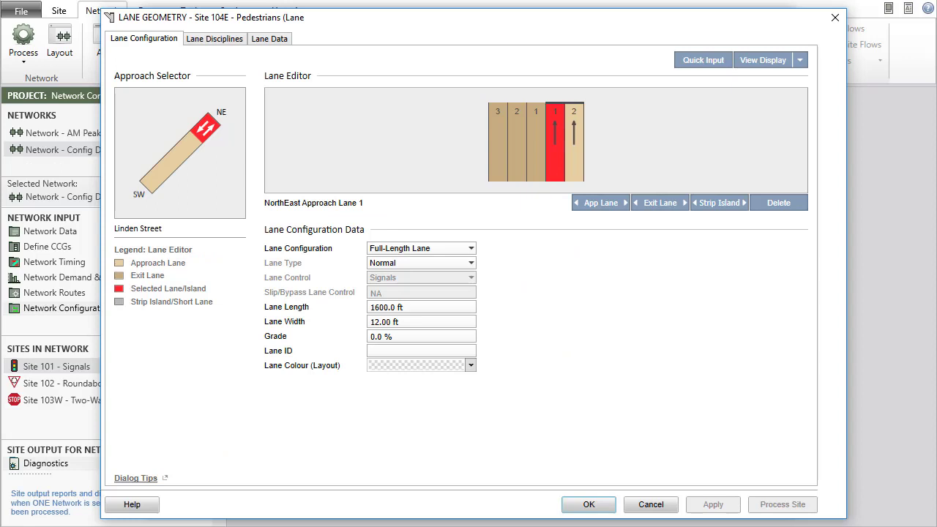
{"action": "left_click", "coordinate": [497, 140]}
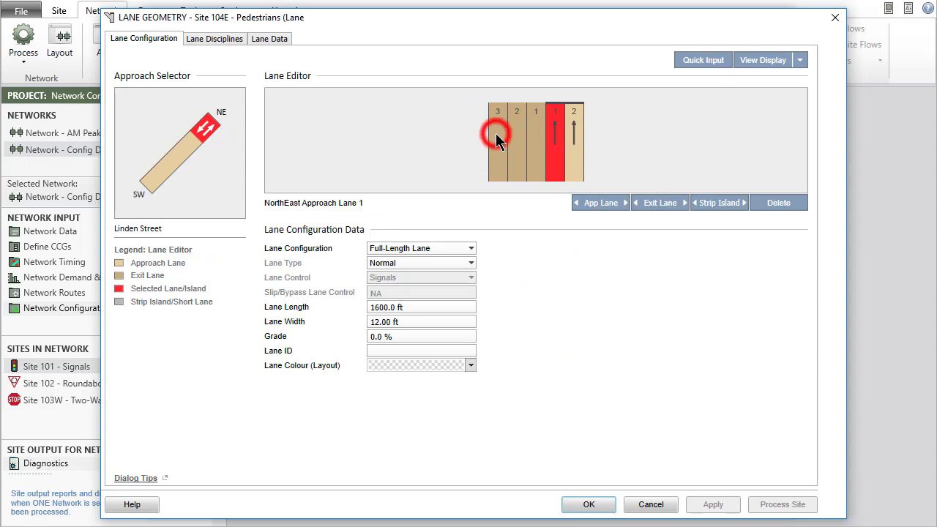
{"action": "right_click", "coordinate": [497, 140]}
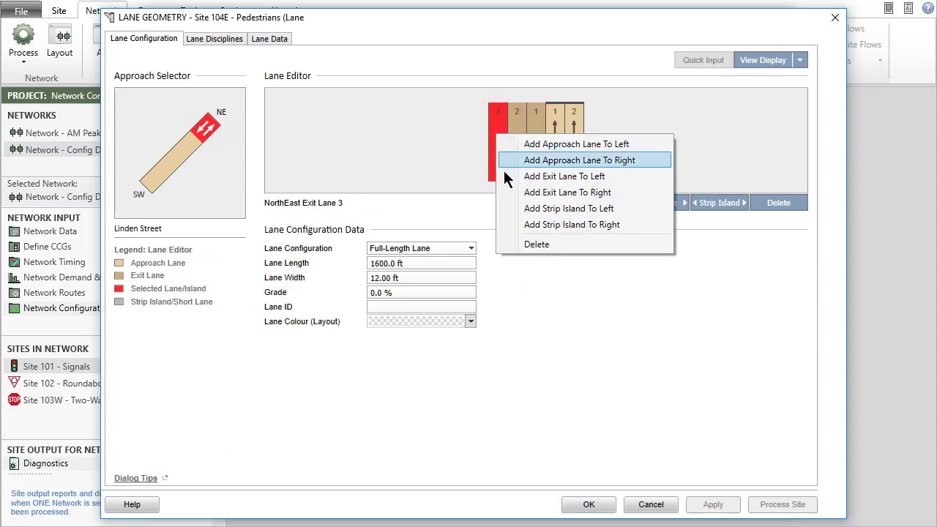
{"action": "left_click", "coordinate": [509, 232]}
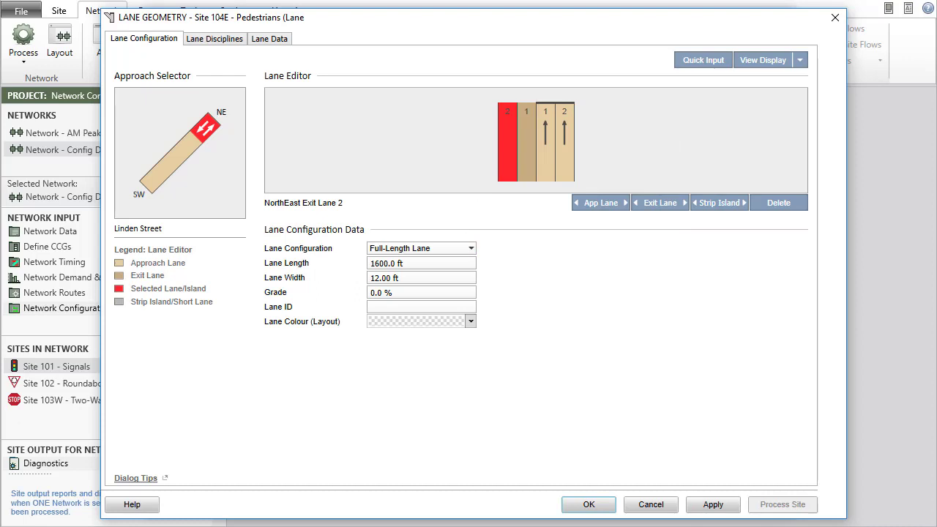
{"action": "left_click", "coordinate": [599, 505]}
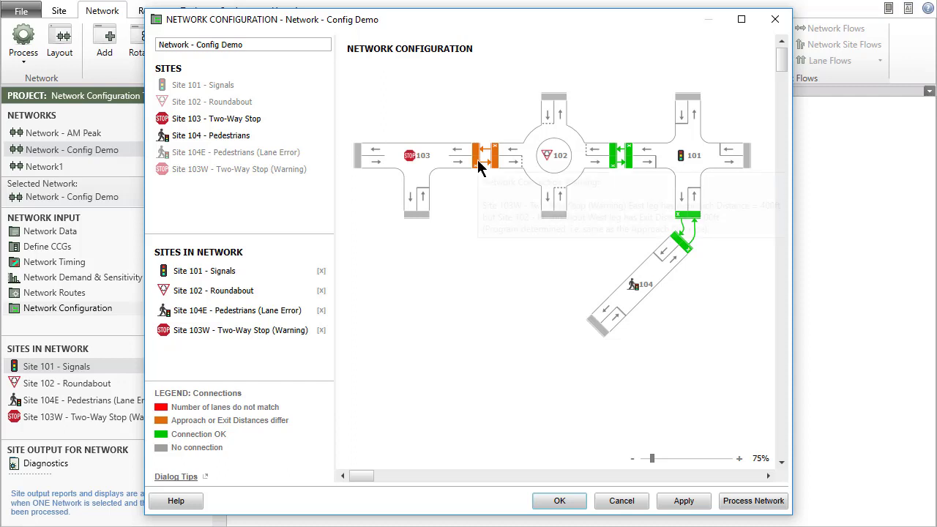
Step: Open the Intersection data for Site 103W - Two-Way Stop from the network canvas
{"action": "mouse_move", "coordinate": [479, 164]}
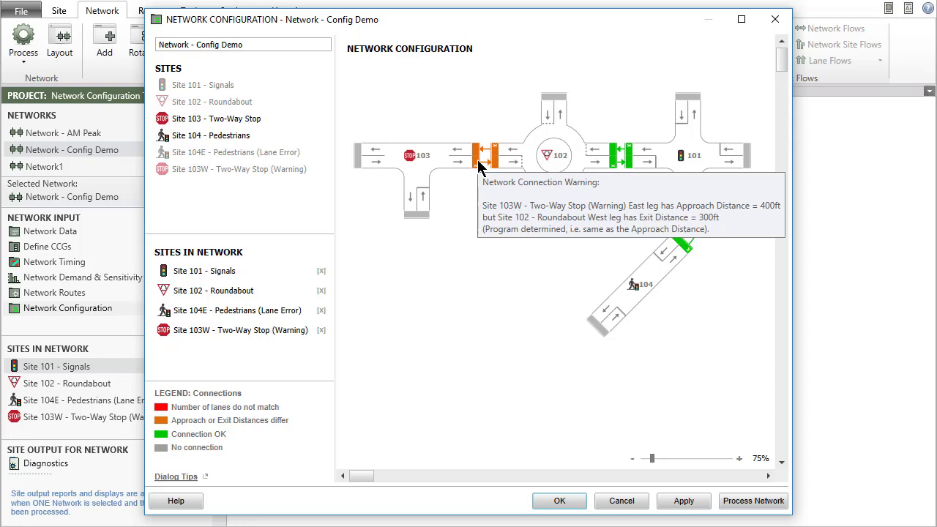
{"action": "right_click", "coordinate": [420, 176]}
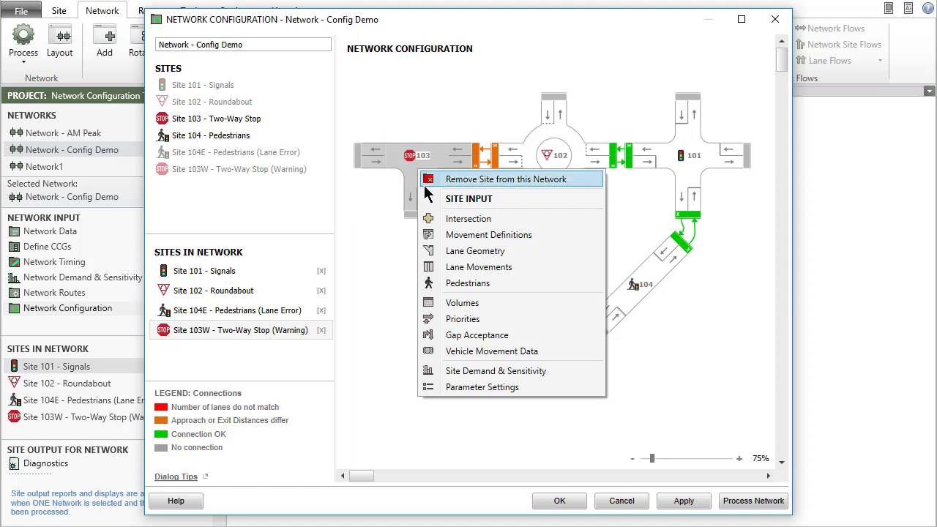
{"action": "left_click", "coordinate": [426, 216]}
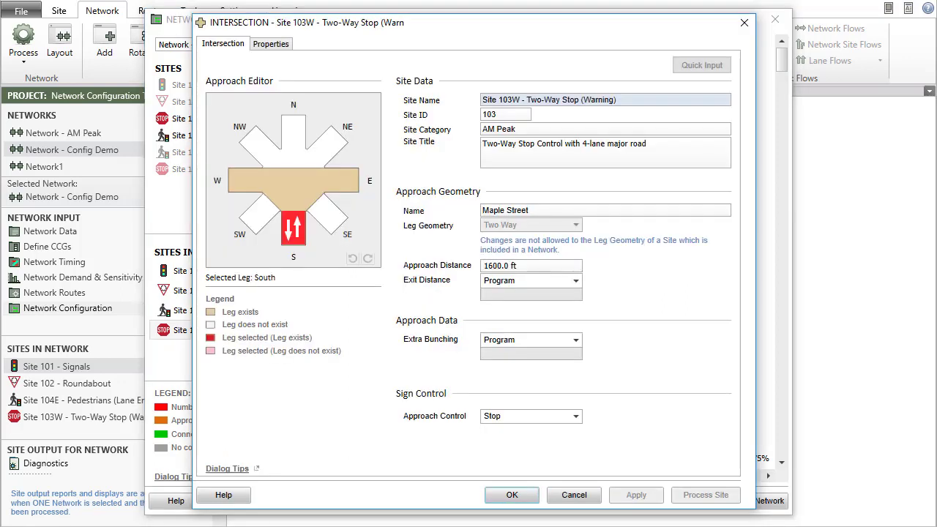
Step: Set Site 103W's Ocean Road east approach distance to 300 ft and confirm
{"action": "left_click", "coordinate": [347, 183]}
{"action": "left_click", "coordinate": [531, 265]}
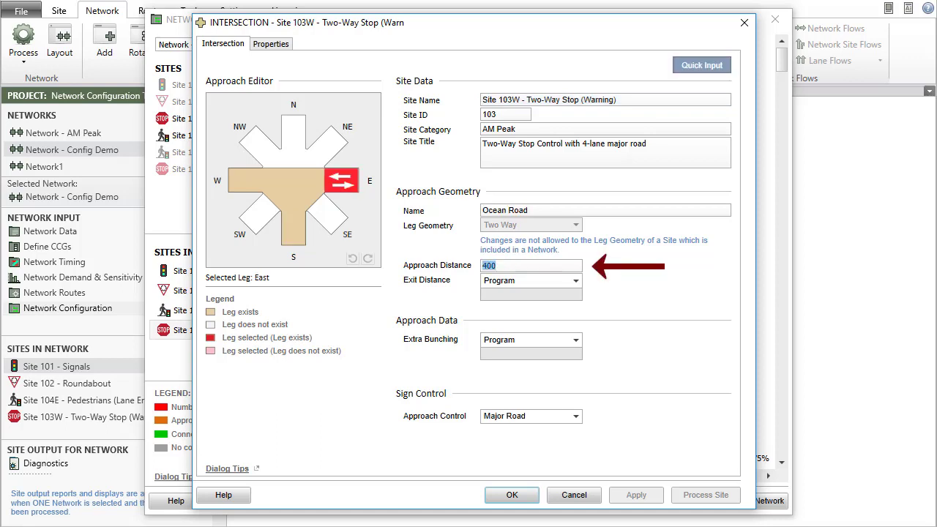
{"action": "type", "text": "300"}
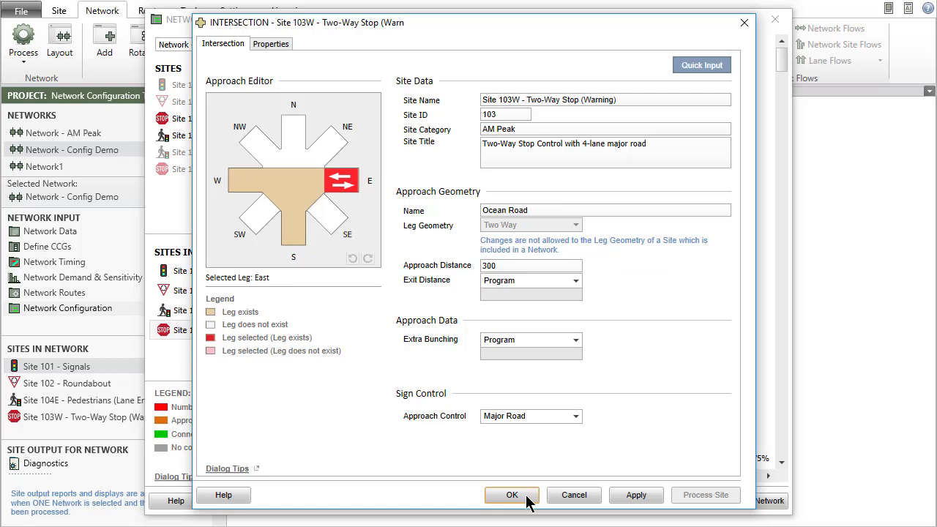
{"action": "left_click", "coordinate": [526, 497]}
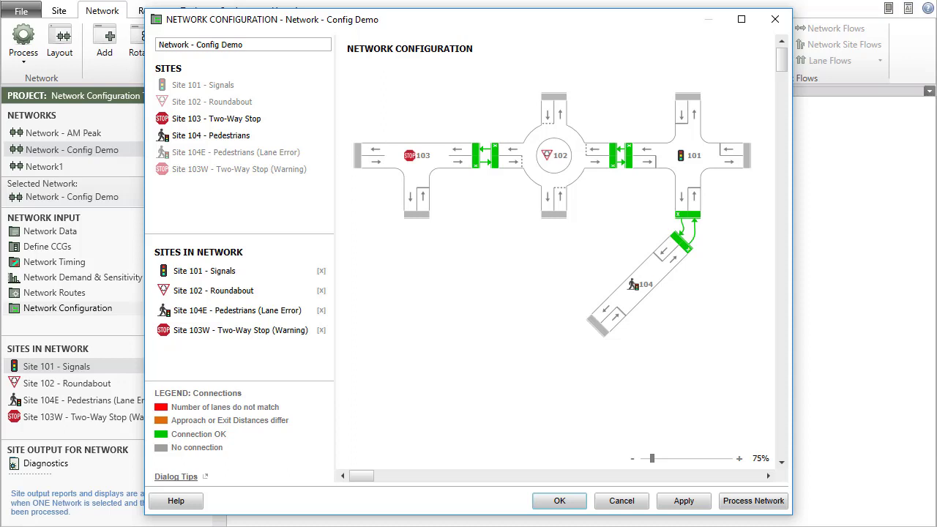
Step: Remove the connection between Site 103 and roundabout Site 102
{"action": "left_click", "coordinate": [494, 154]}
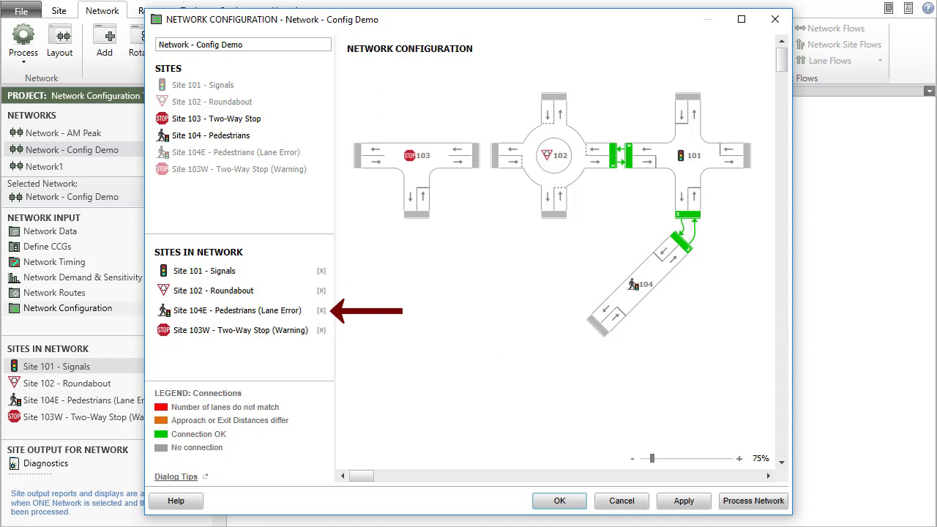
Step: Replace 'Config Demo' with 'PM Peak' in the network name, making it 'Network - PM Peak'
{"action": "right_click", "coordinate": [655, 271]}
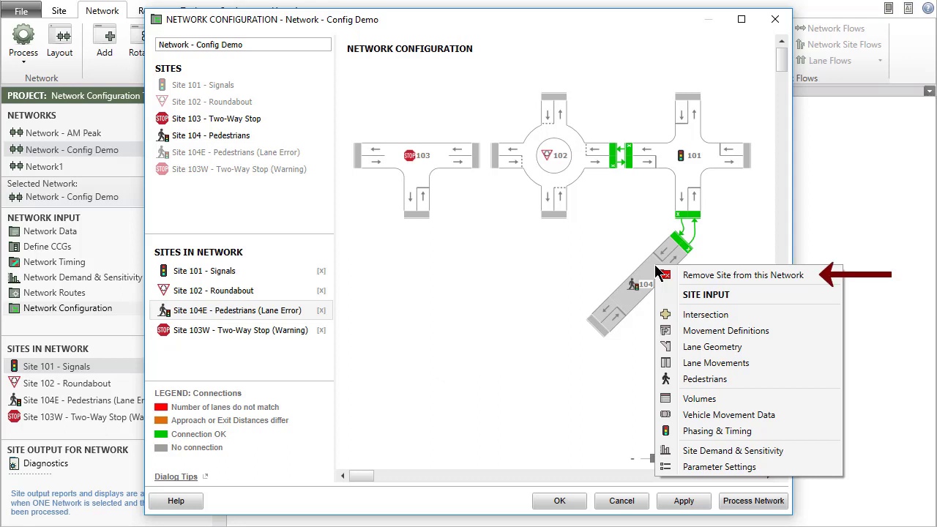
{"action": "key", "text": "Escape"}
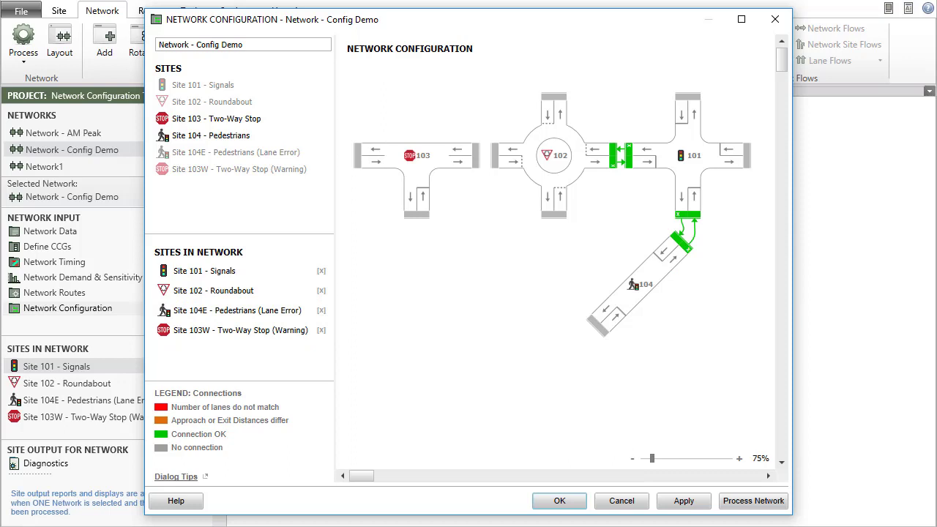
{"action": "left_click_drag", "start_coordinate": [243, 45], "coordinate": [197, 45]}
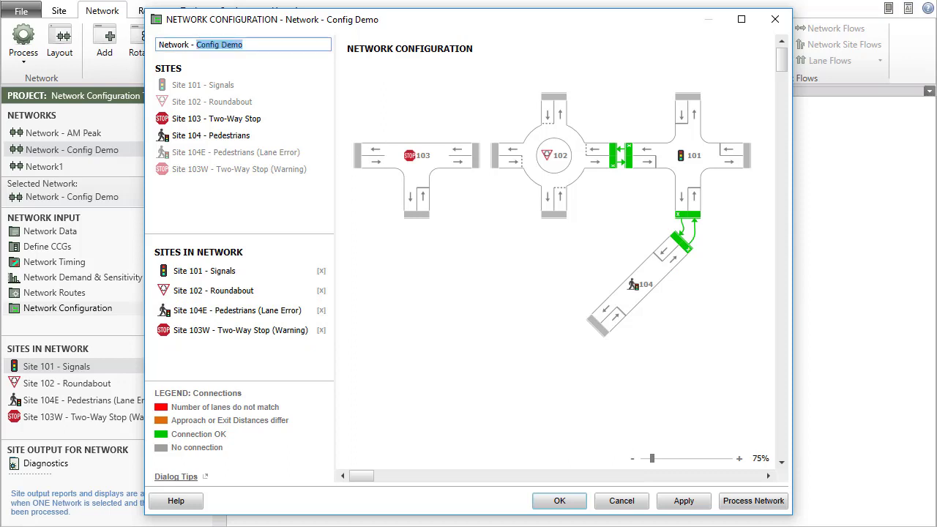
{"action": "type", "text": "P"}
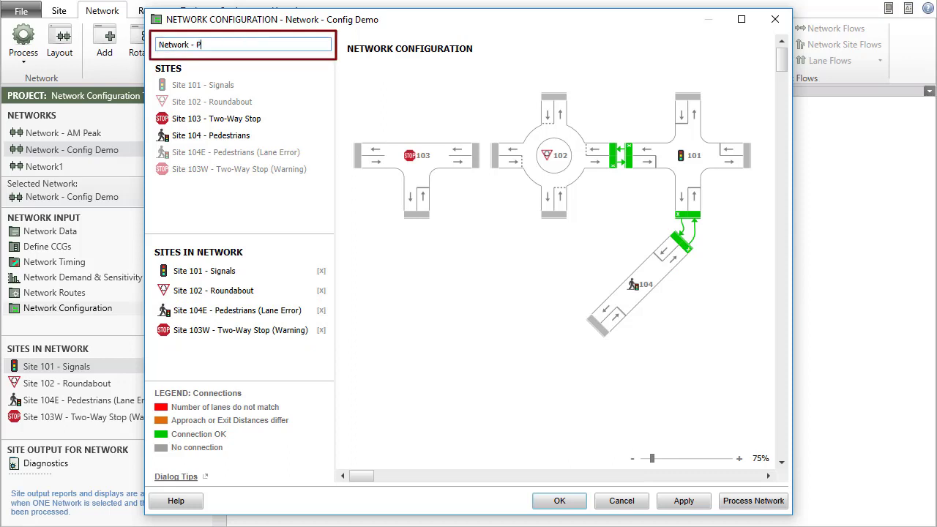
{"action": "type", "text": "M Peak"}
{"action": "key", "text": "Tab"}
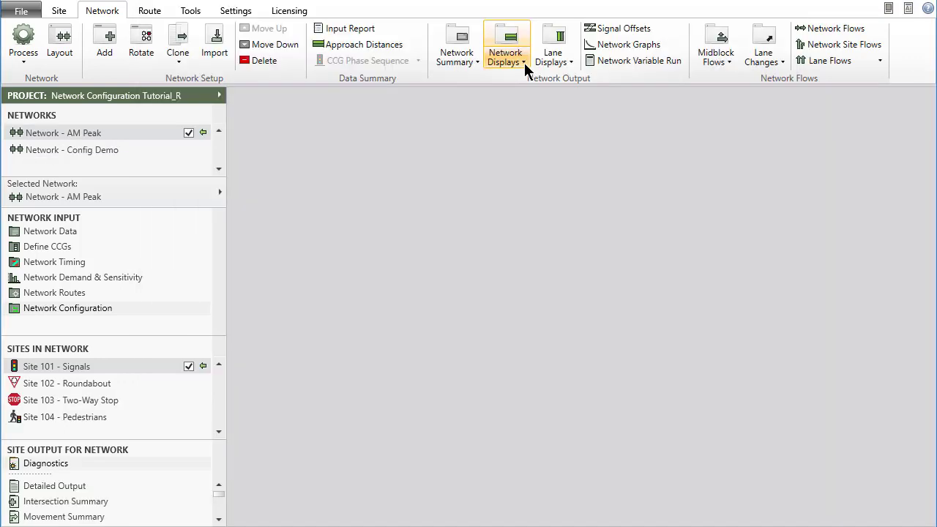
{"action": "left_click", "coordinate": [525, 65]}
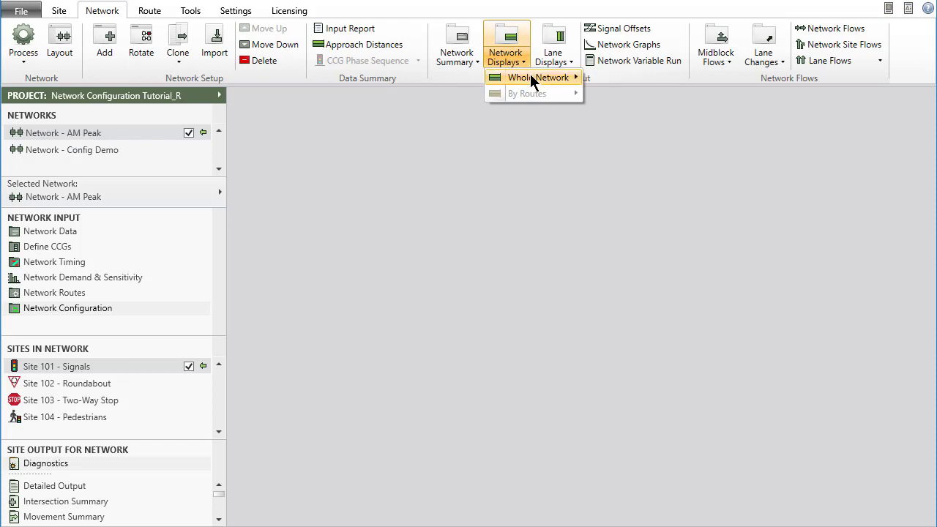
{"action": "mouse_move", "coordinate": [547, 79]}
{"action": "left_click", "coordinate": [630, 78]}
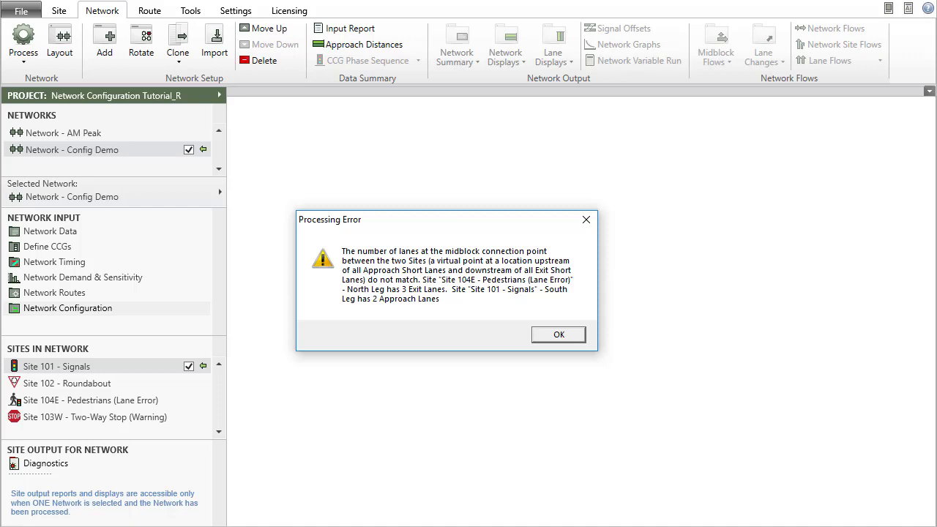
{"action": "key", "text": "Return"}
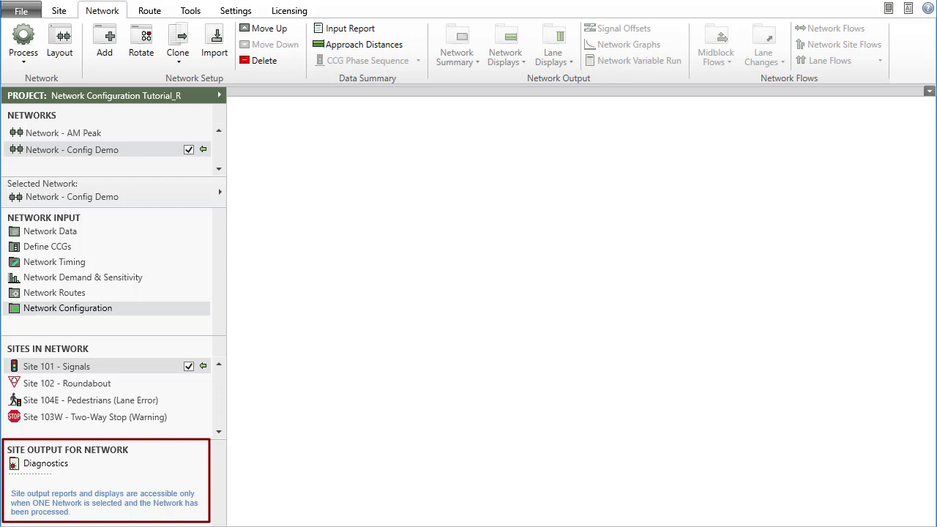
{"action": "left_click", "coordinate": [63, 132]}
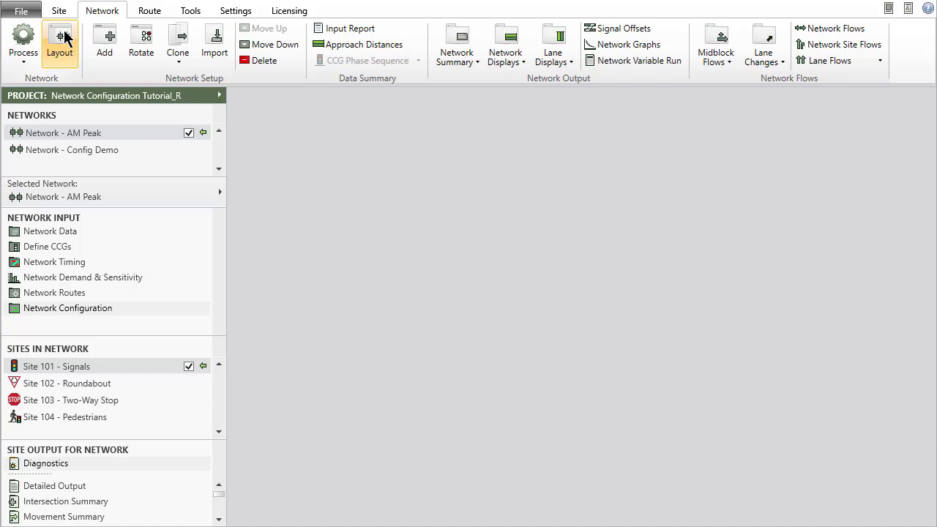
{"action": "left_click", "coordinate": [64, 40]}
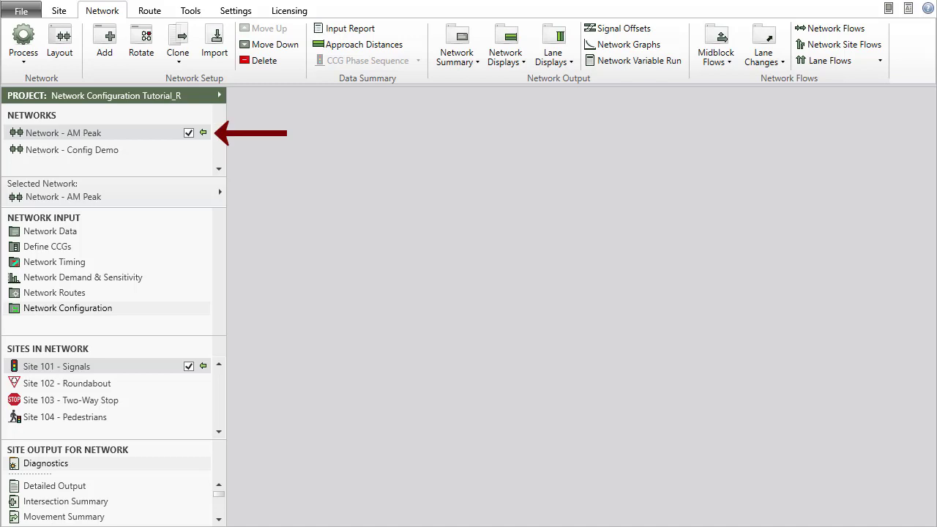
{"action": "left_click", "coordinate": [136, 308]}
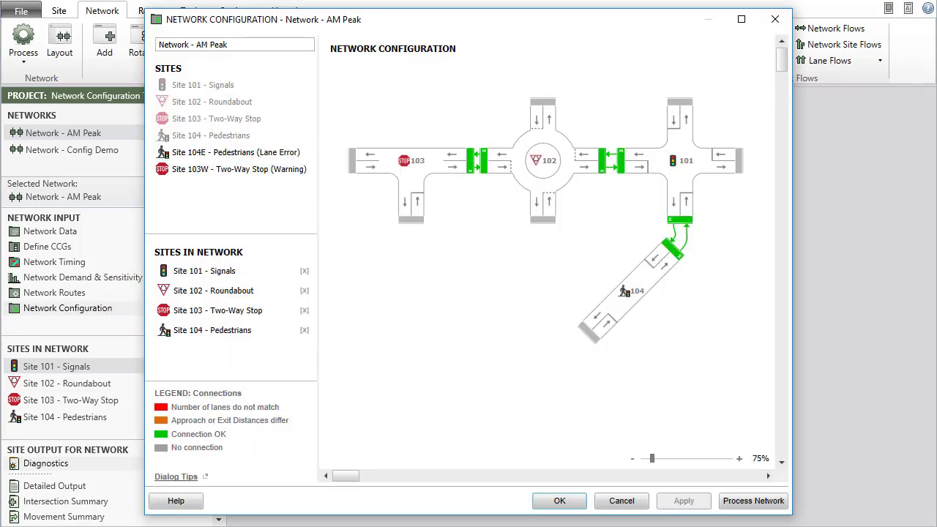
{"action": "key", "text": "Escape"}
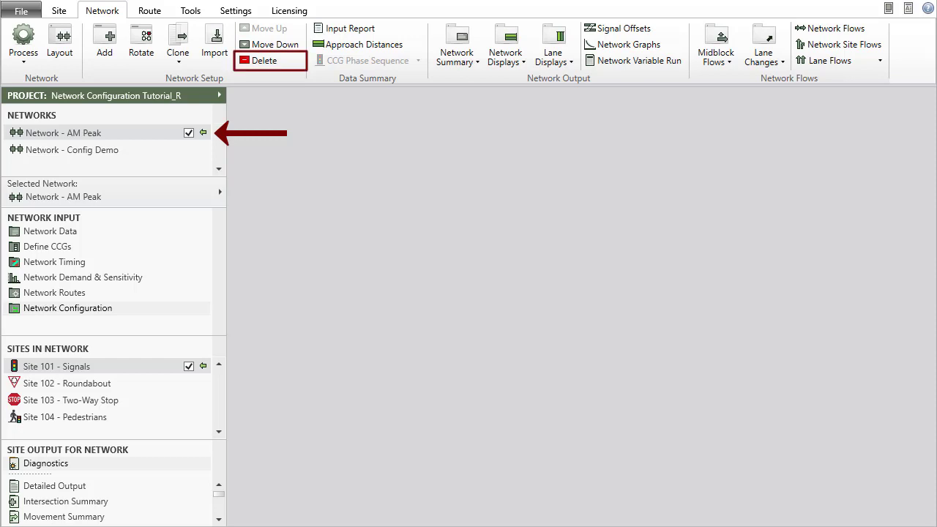
Step: Open the context menu for Network - AM Peak in the Networks list
{"action": "right_click", "coordinate": [165, 131]}
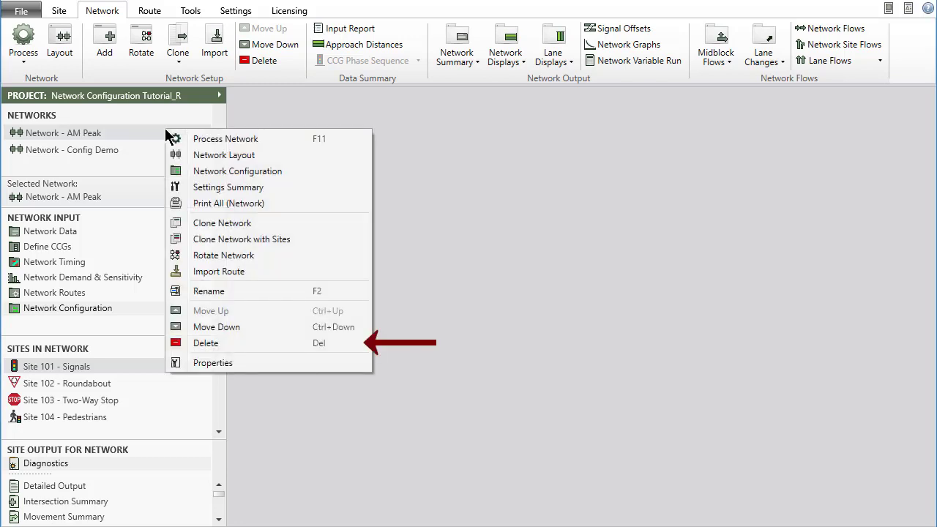